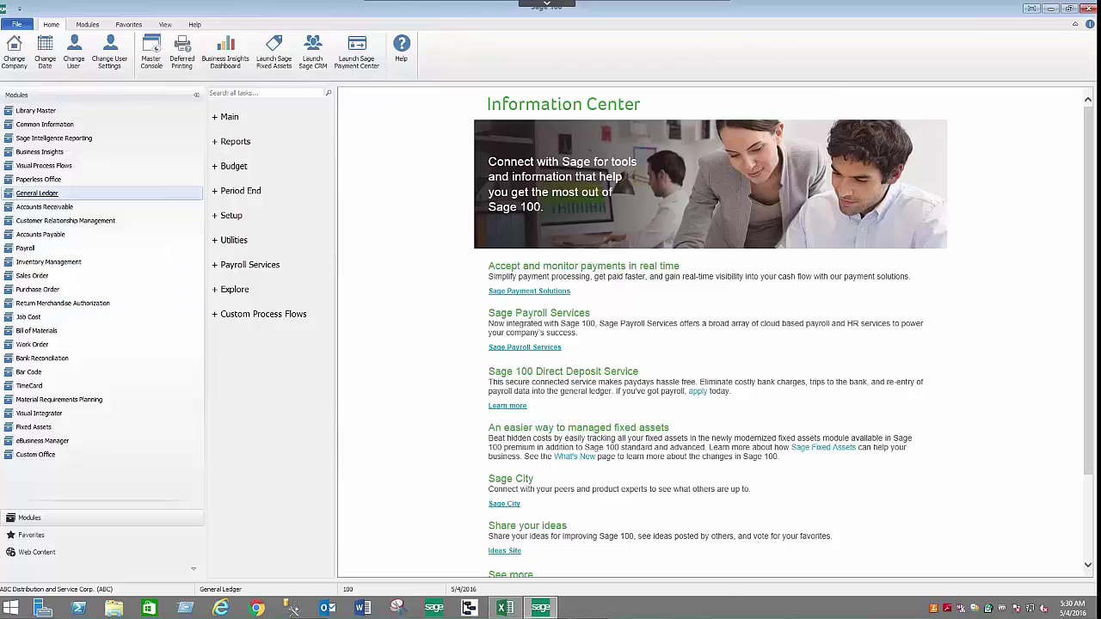
# Step: Expand General Ledger's Main and Budget task groups, then switch the navigation pane to Favorites
pyautogui.click(218, 119)
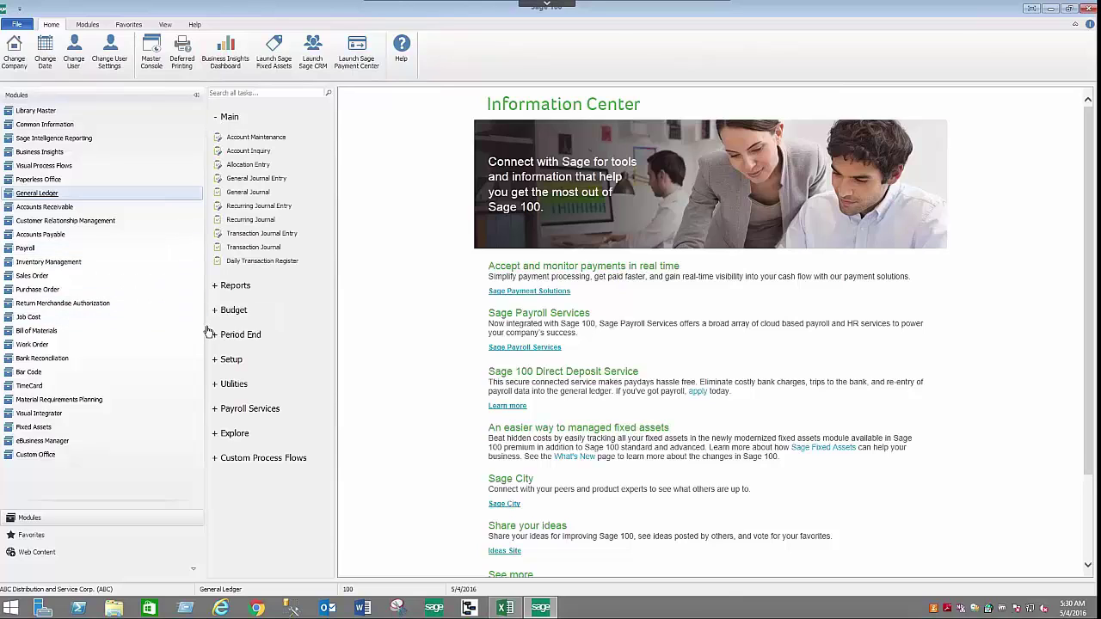
pyautogui.click(217, 311)
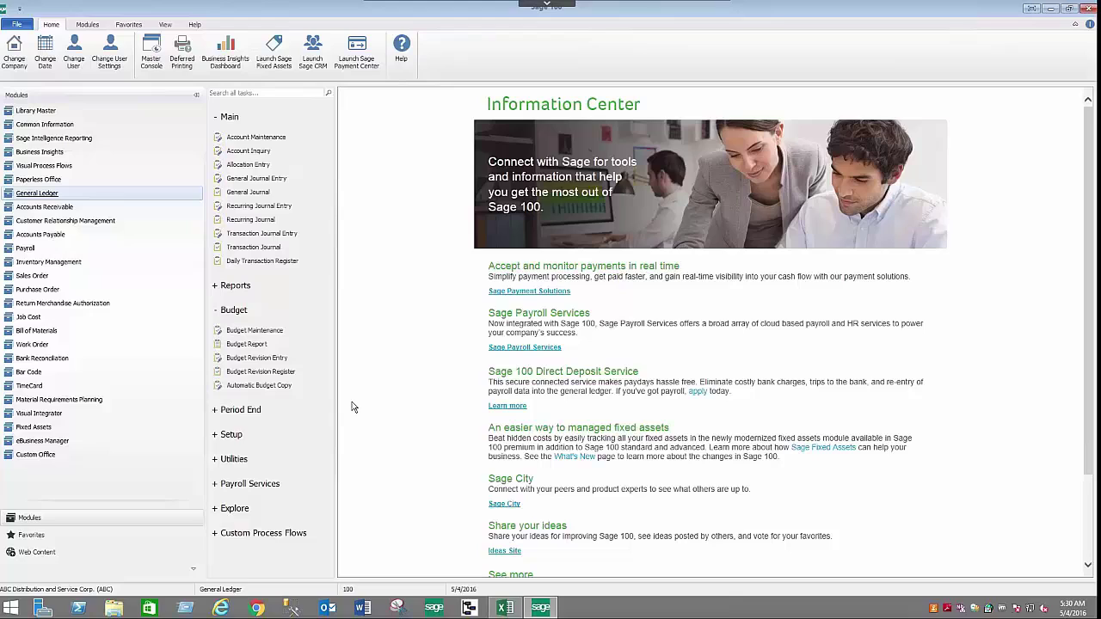
pyautogui.click(32, 536)
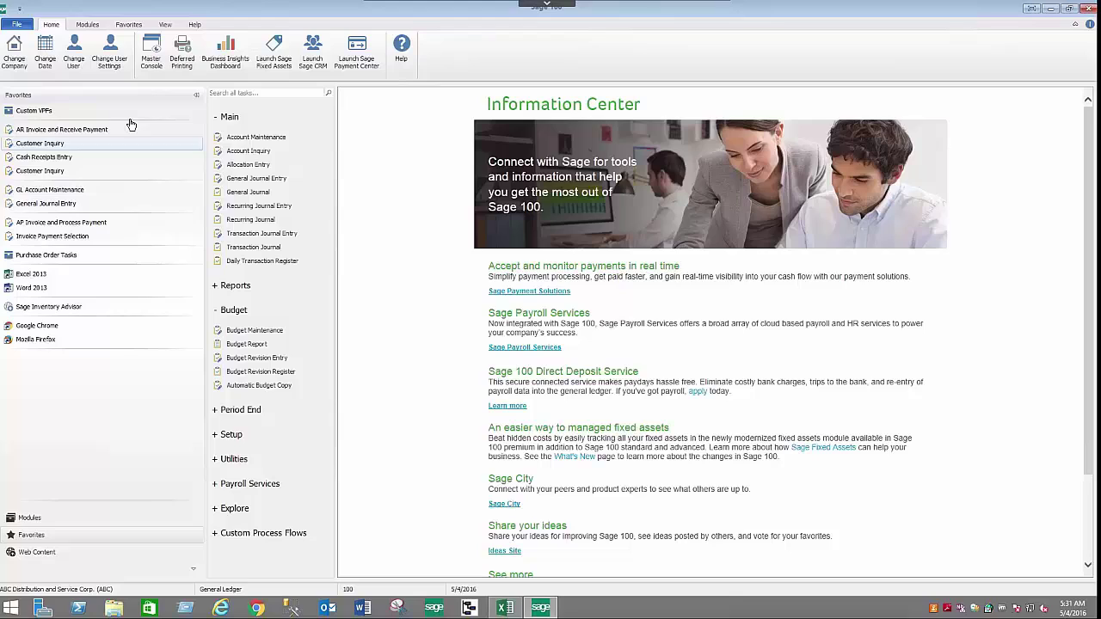
# Step: Add General Journal Entry to Favorites and try dragging it higher in the list
pyautogui.rightClick(44, 395)
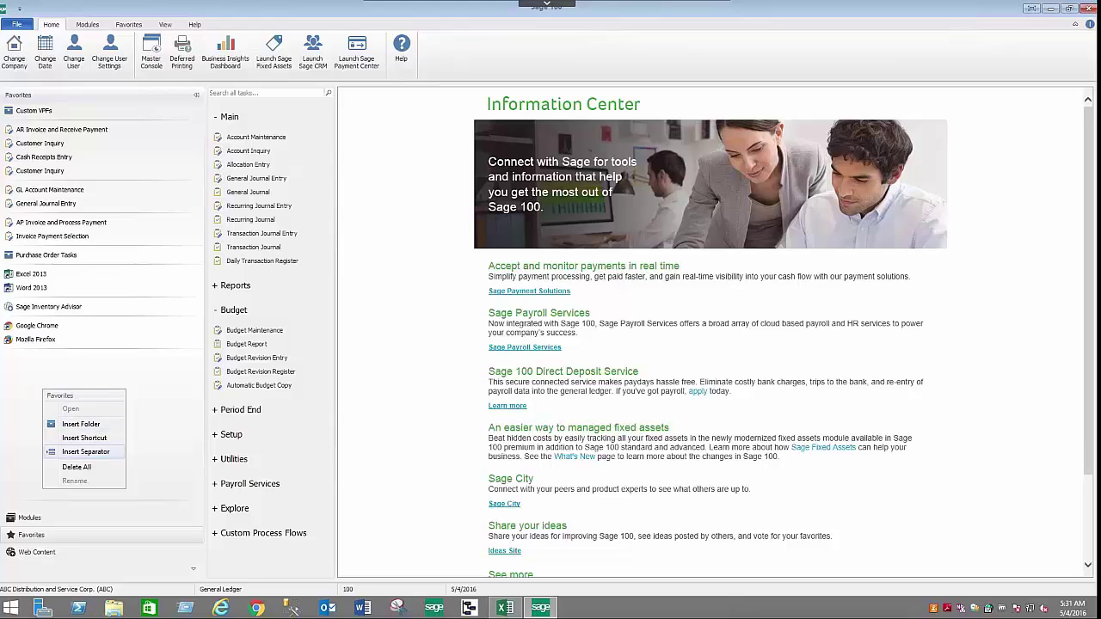
pyautogui.click(163, 415)
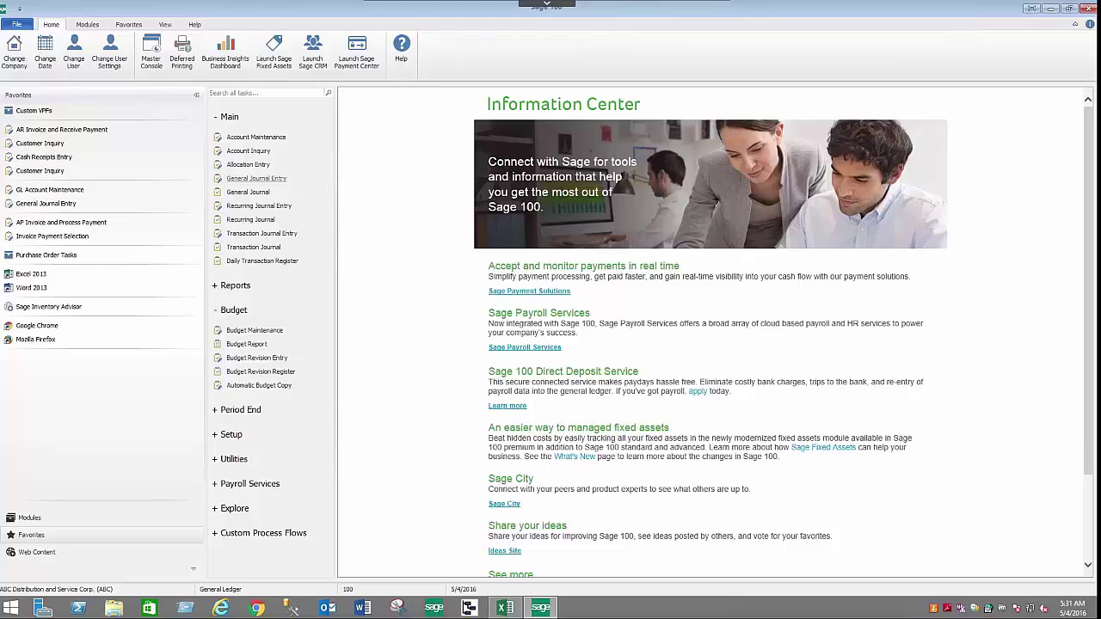
pyautogui.rightClick(277, 181)
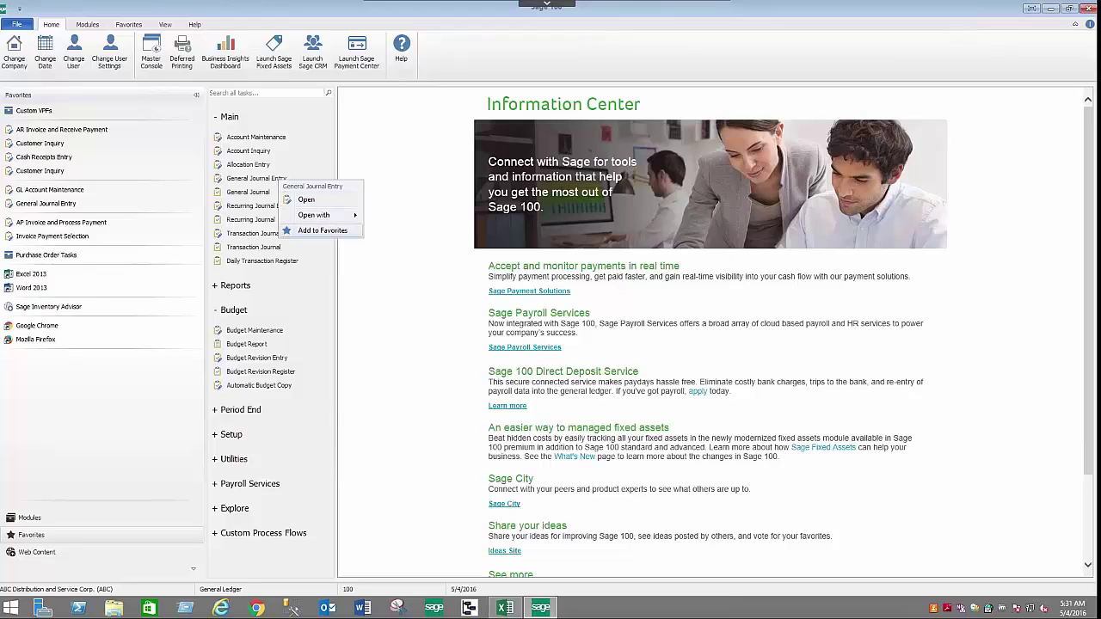
pyautogui.click(310, 231)
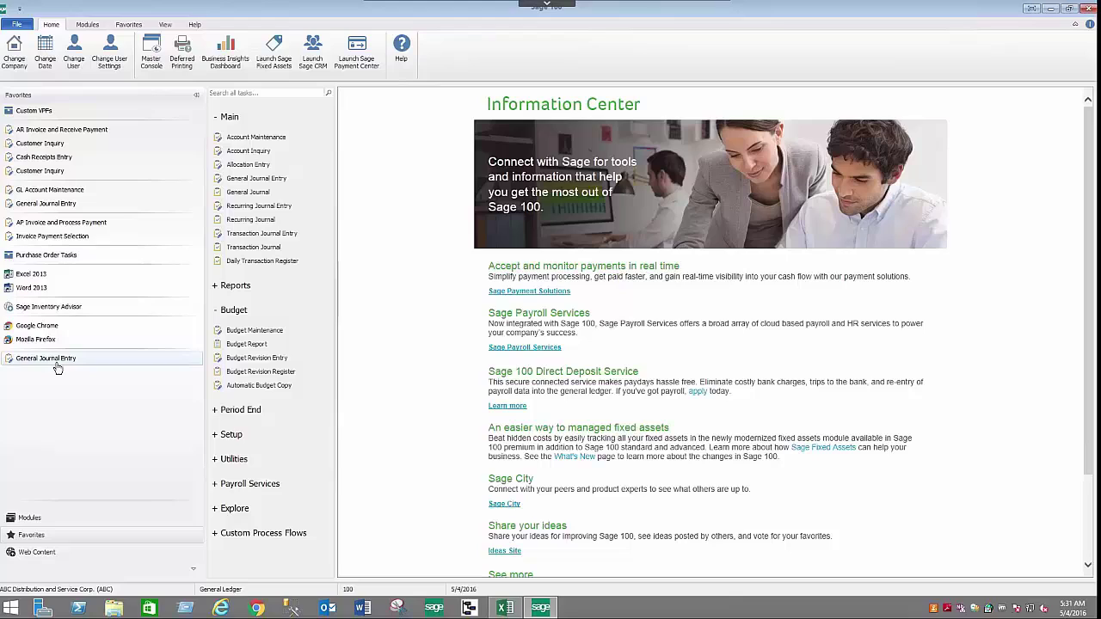
pyautogui.moveTo(57, 368)
pyautogui.mouseDown()
pyautogui.moveTo(89, 211)
pyautogui.moveTo(97, 381)
pyautogui.mouseUp()
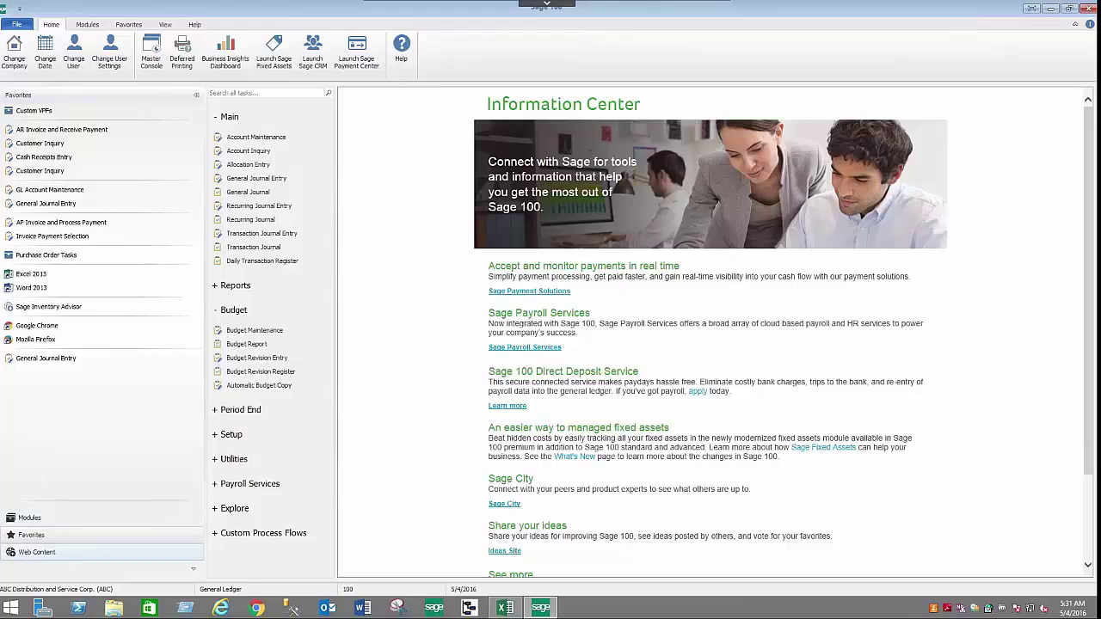
# Step: Show the Web Content links and open the Resources and Feature Tours pages
pyautogui.click(32, 553)
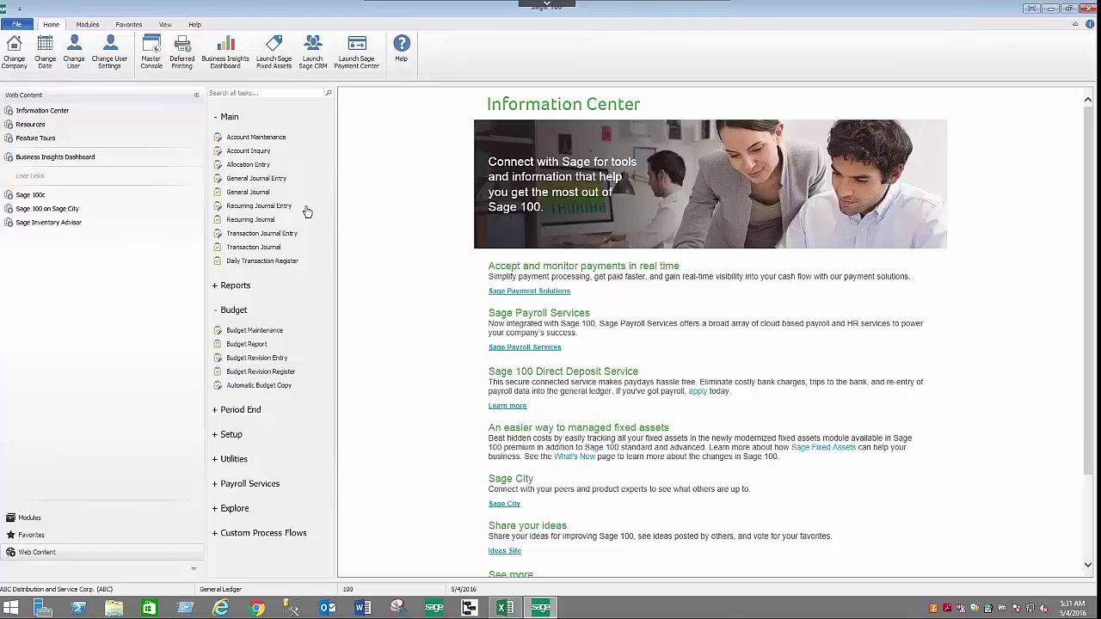
pyautogui.click(31, 125)
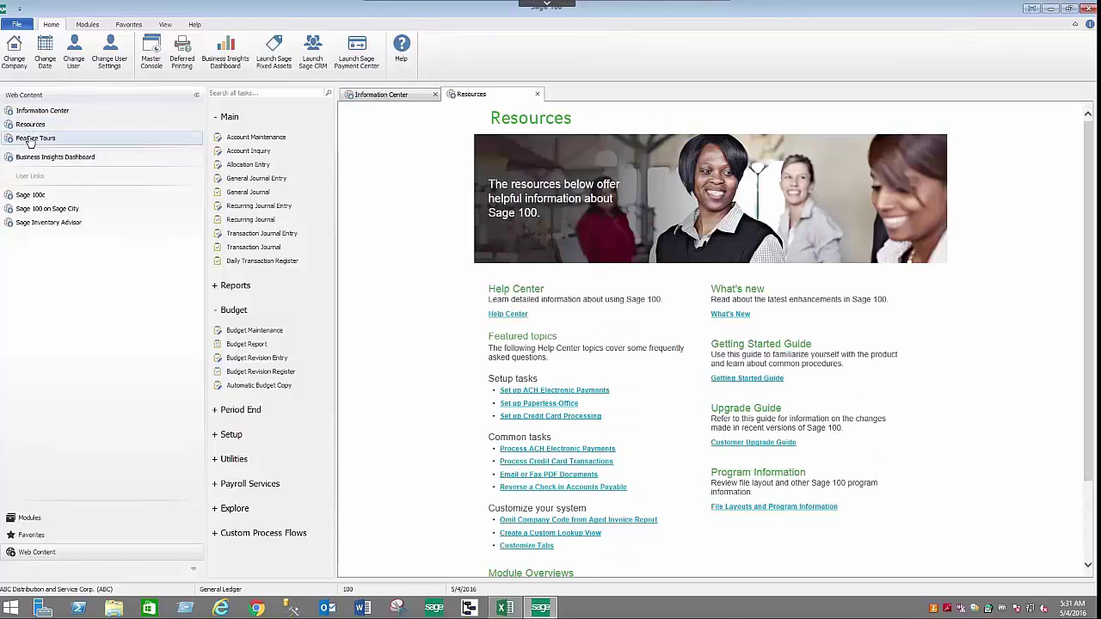
pyautogui.click(30, 141)
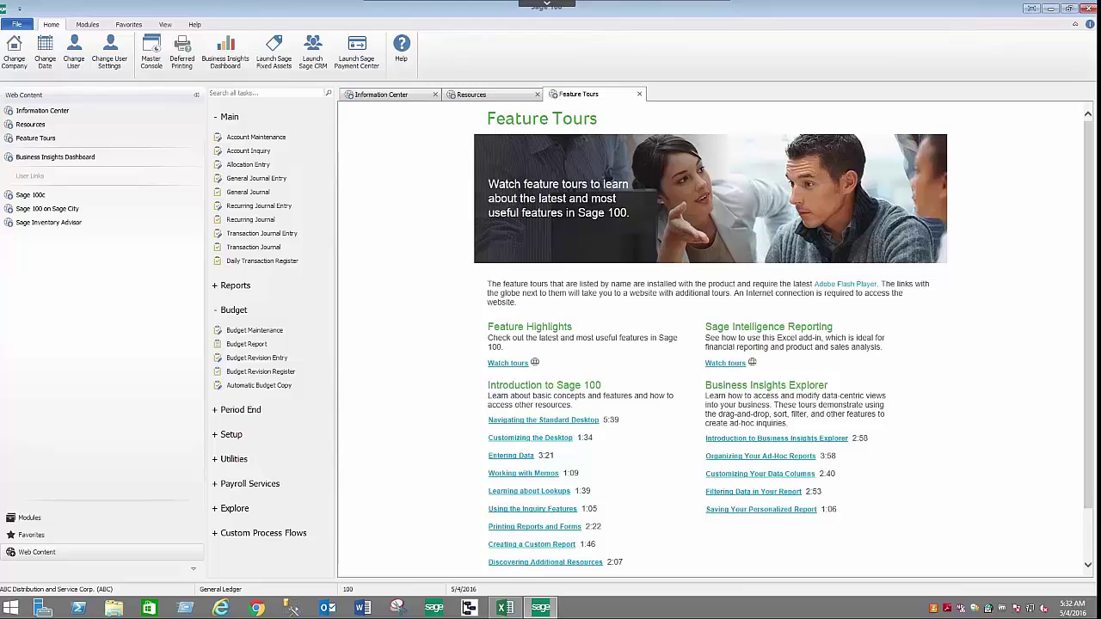
pyautogui.rightClick(94, 261)
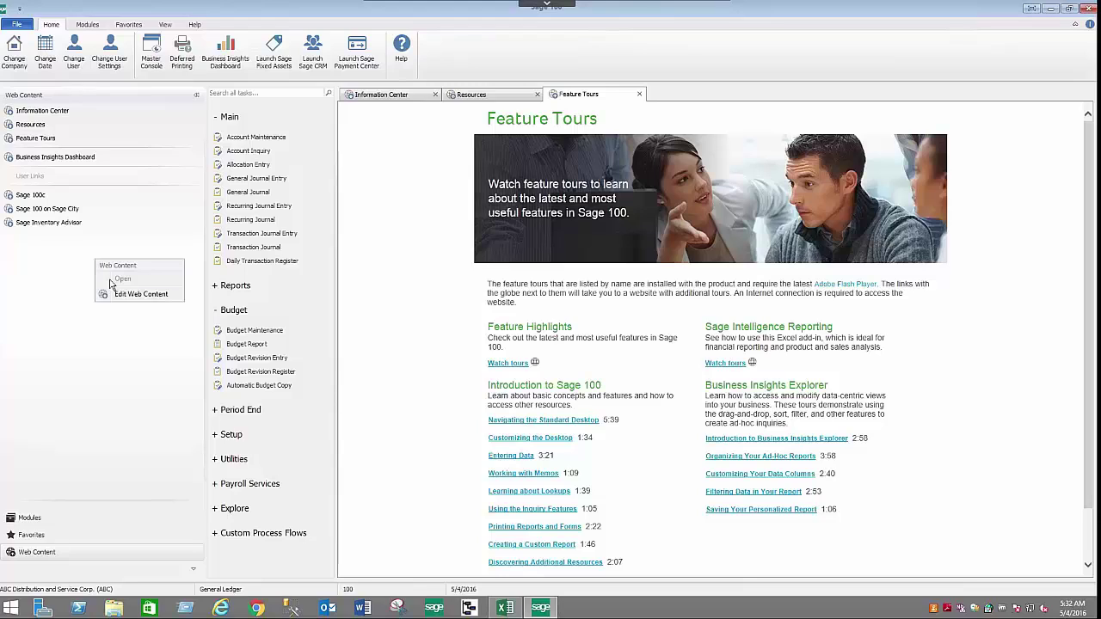
pyautogui.click(138, 294)
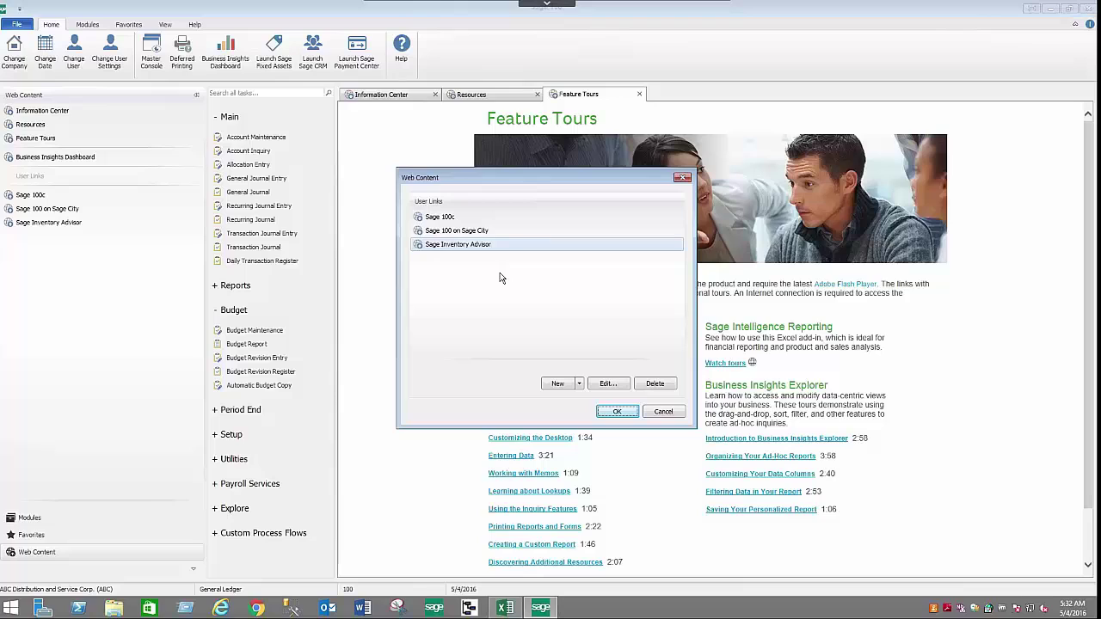
pyautogui.click(558, 384)
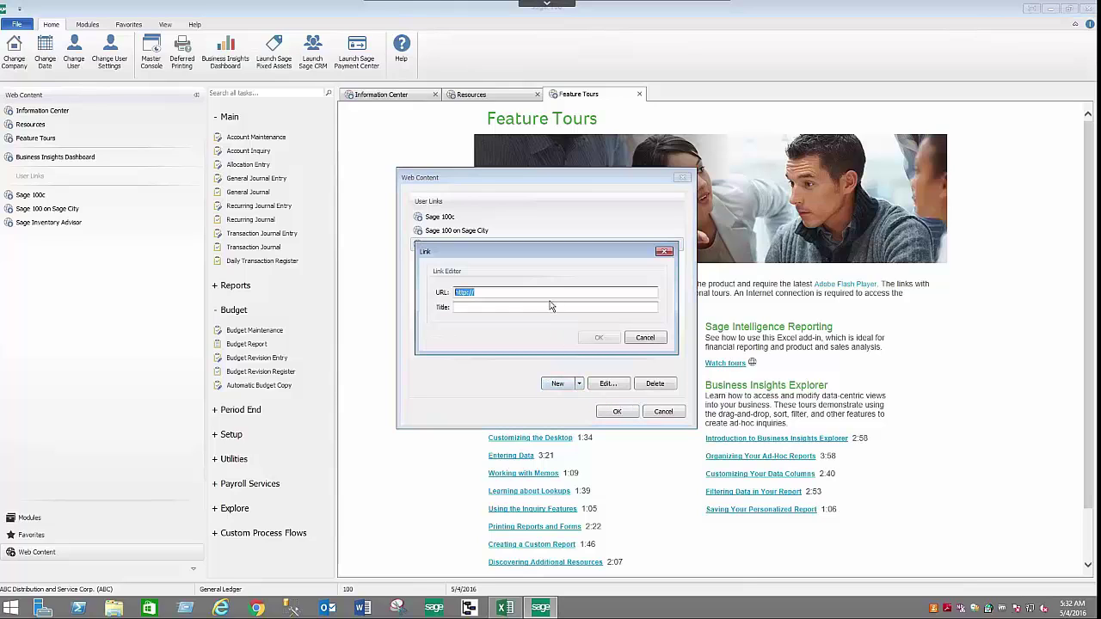
pyautogui.click(534, 294)
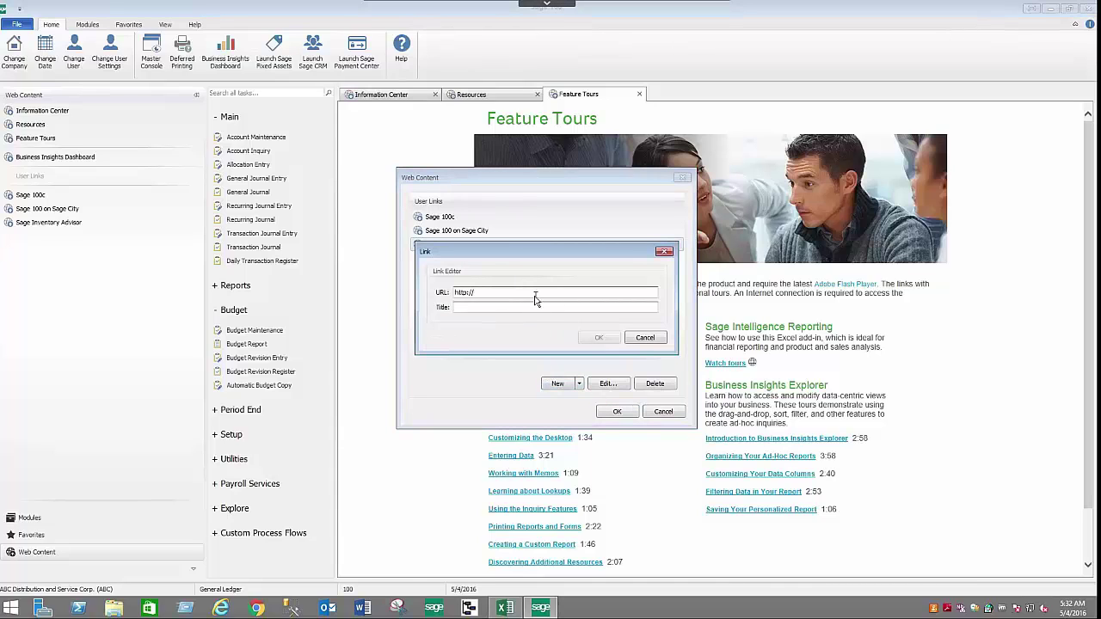
pyautogui.write('www.')
pyautogui.write('sage.com')
pyautogui.click(547, 308)
pyautogui.write('Sage')
pyautogui.click(599, 337)
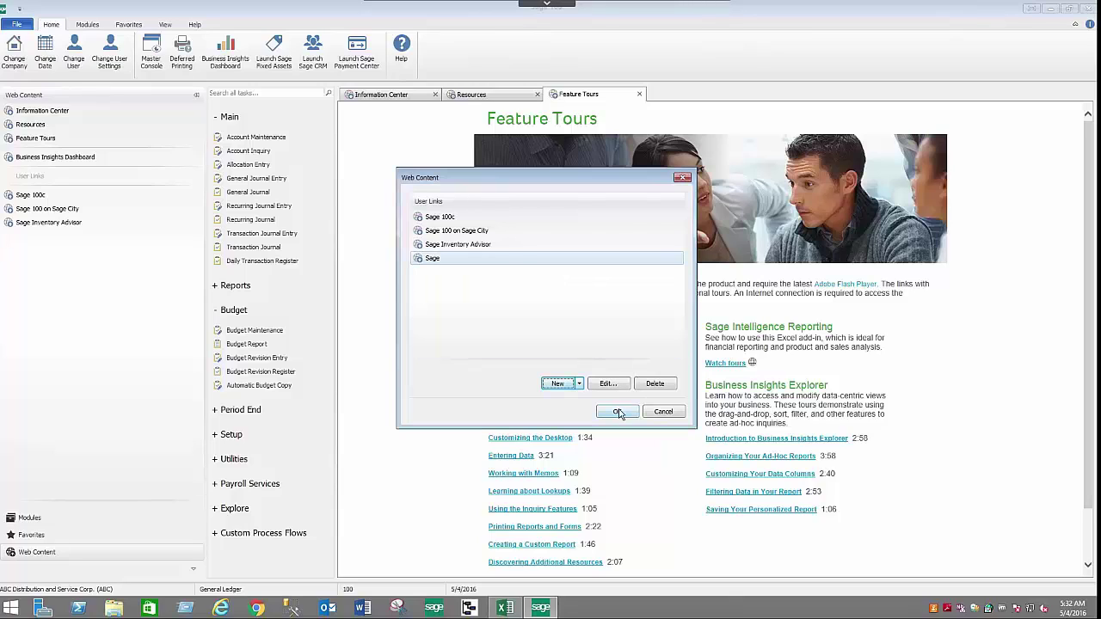
pyautogui.click(617, 411)
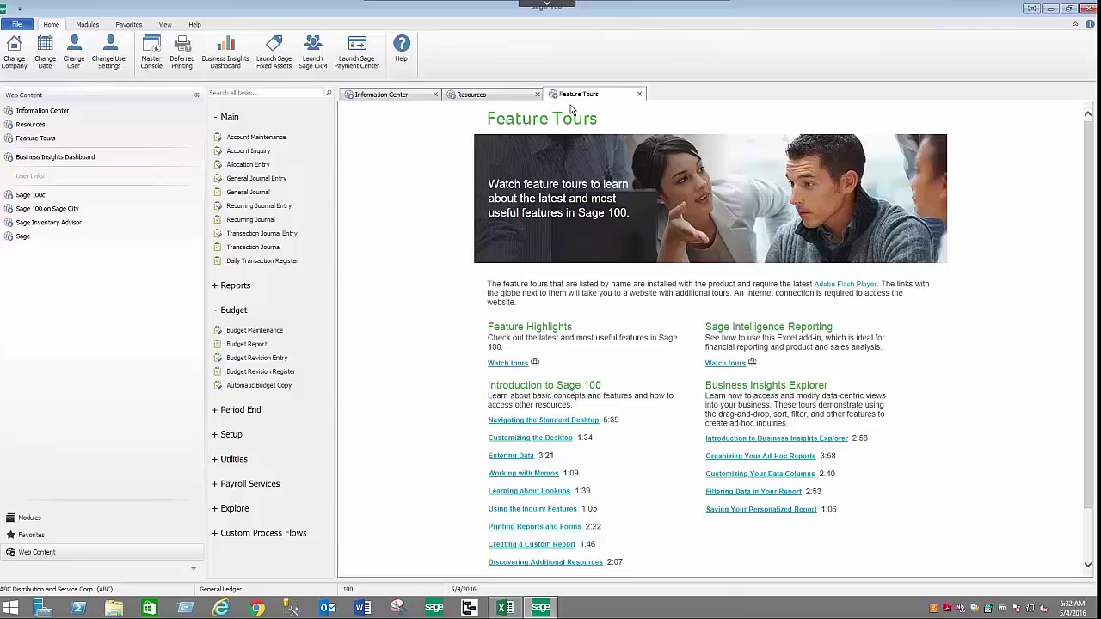
# Step: Return to the modules list and turn on alphabetical sorting for modules, menu groups and menu tasks
pyautogui.click(405, 101)
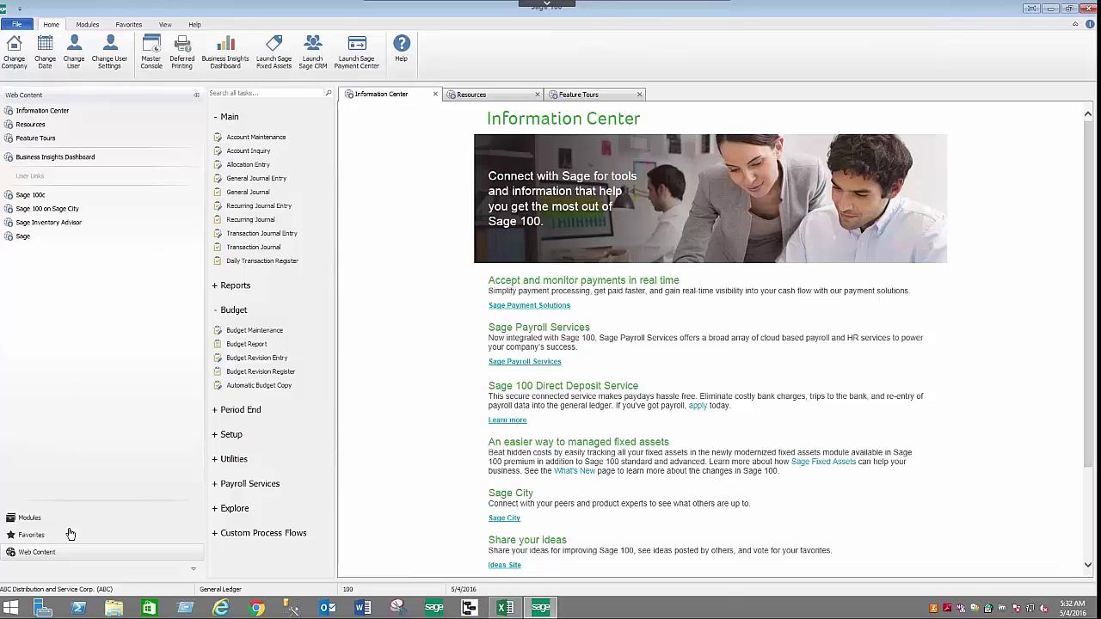
pyautogui.click(29, 520)
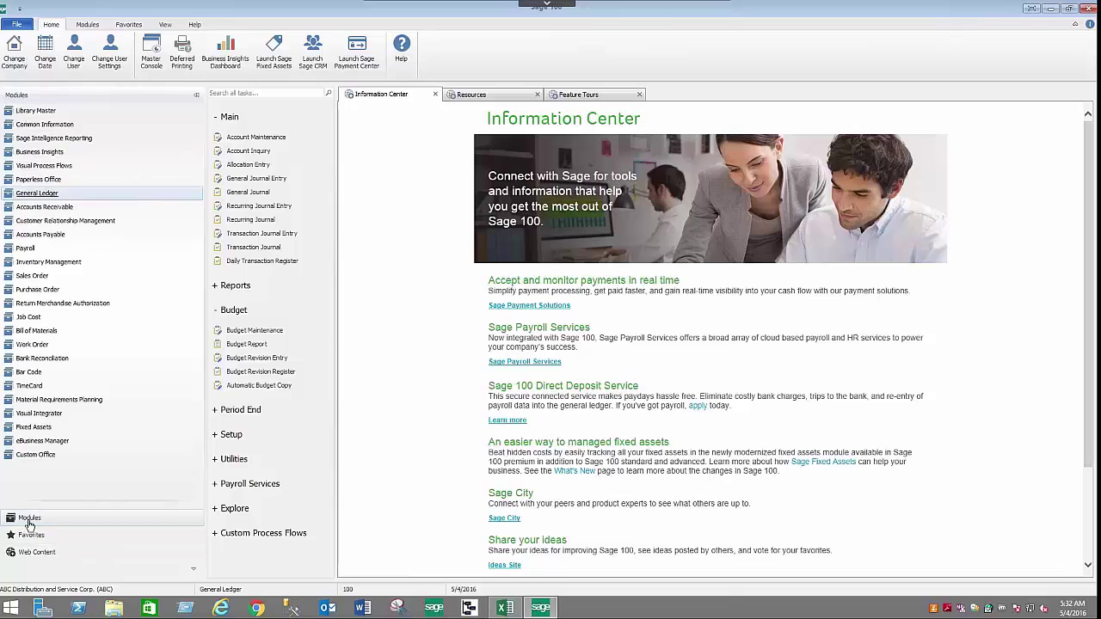
pyautogui.click(166, 25)
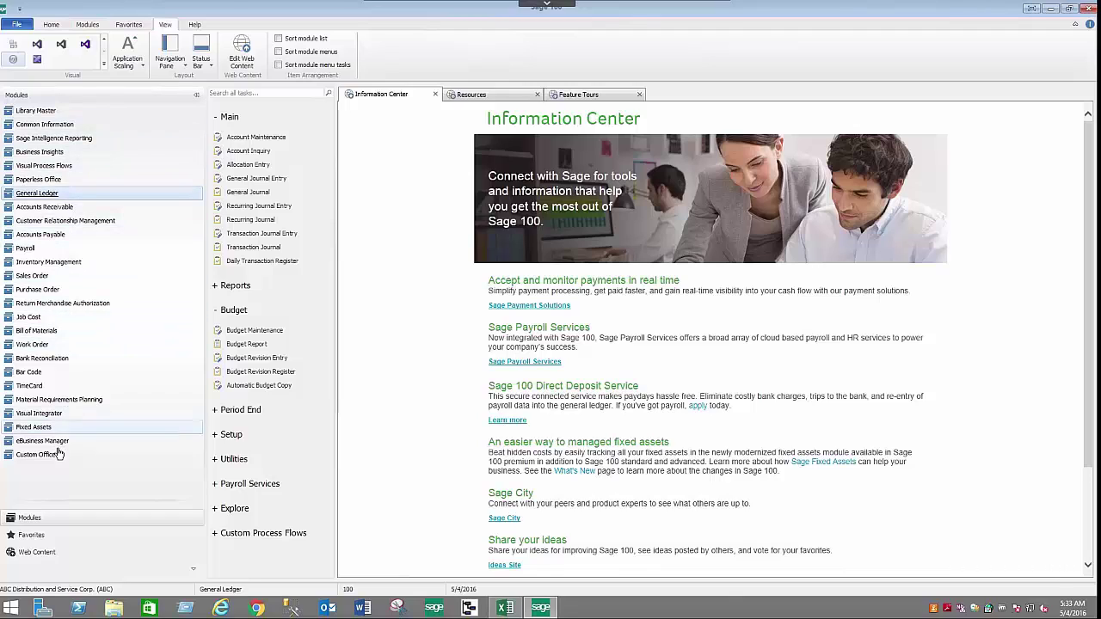
pyautogui.click(277, 39)
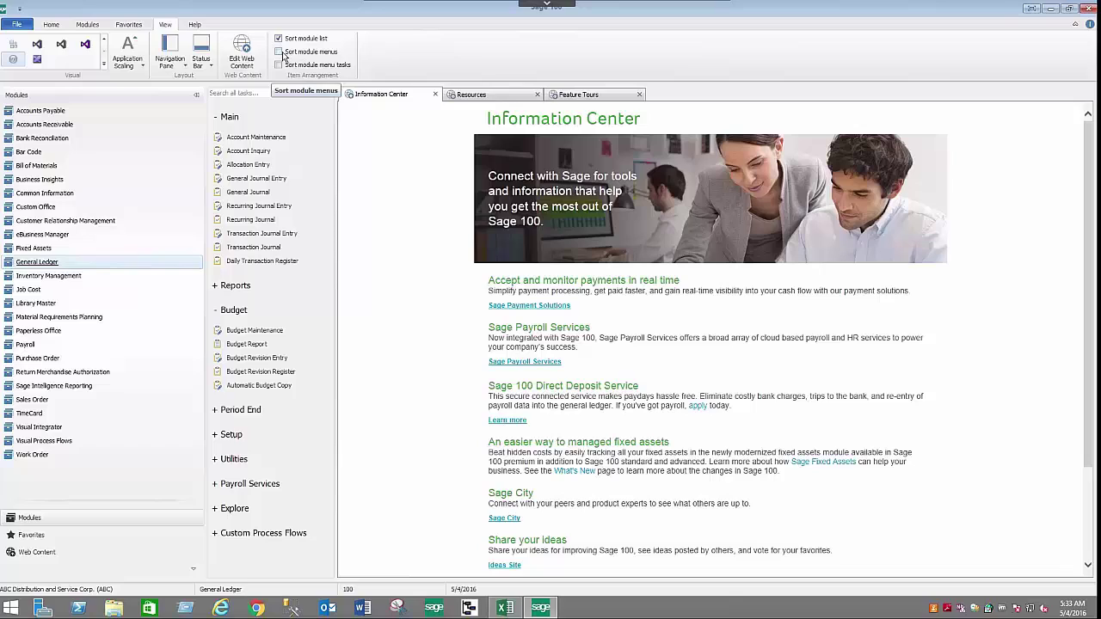
pyautogui.click(280, 53)
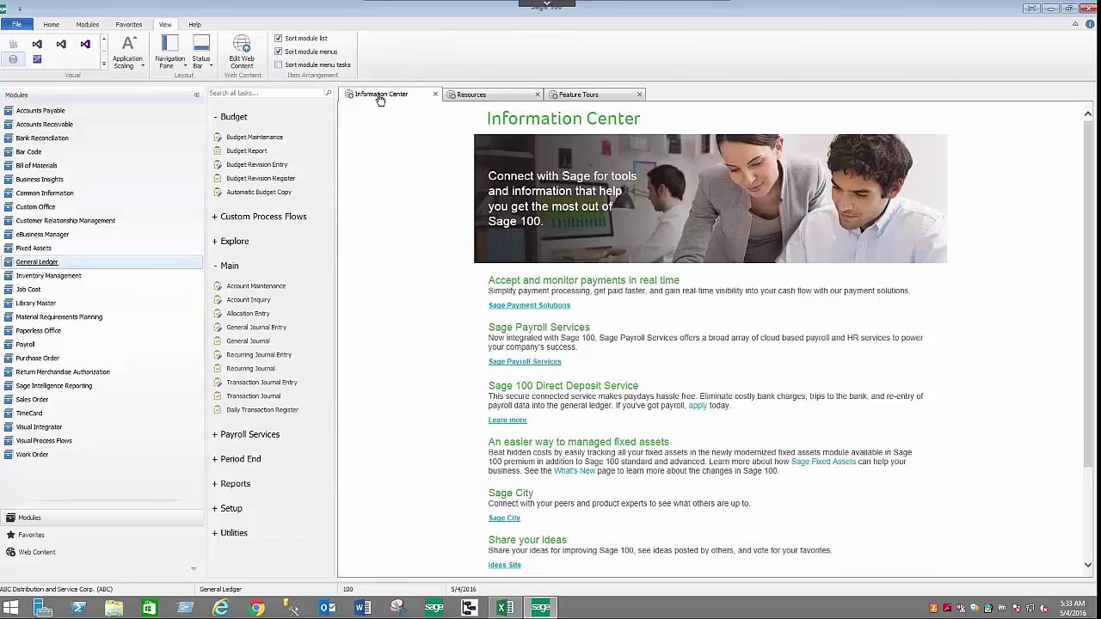
pyautogui.click(279, 66)
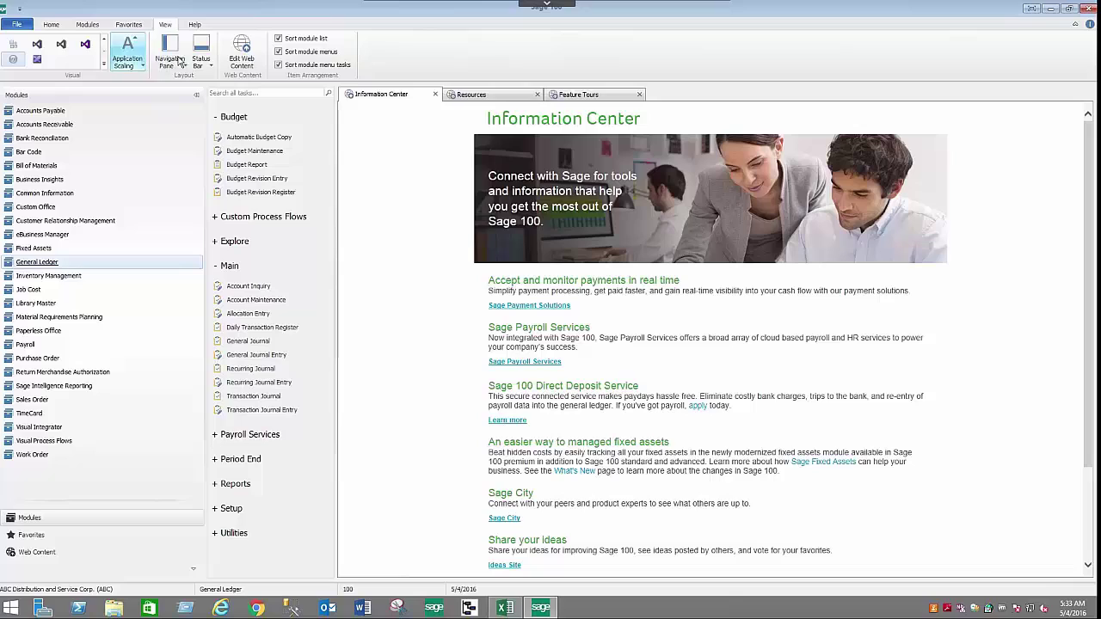
pyautogui.click(209, 68)
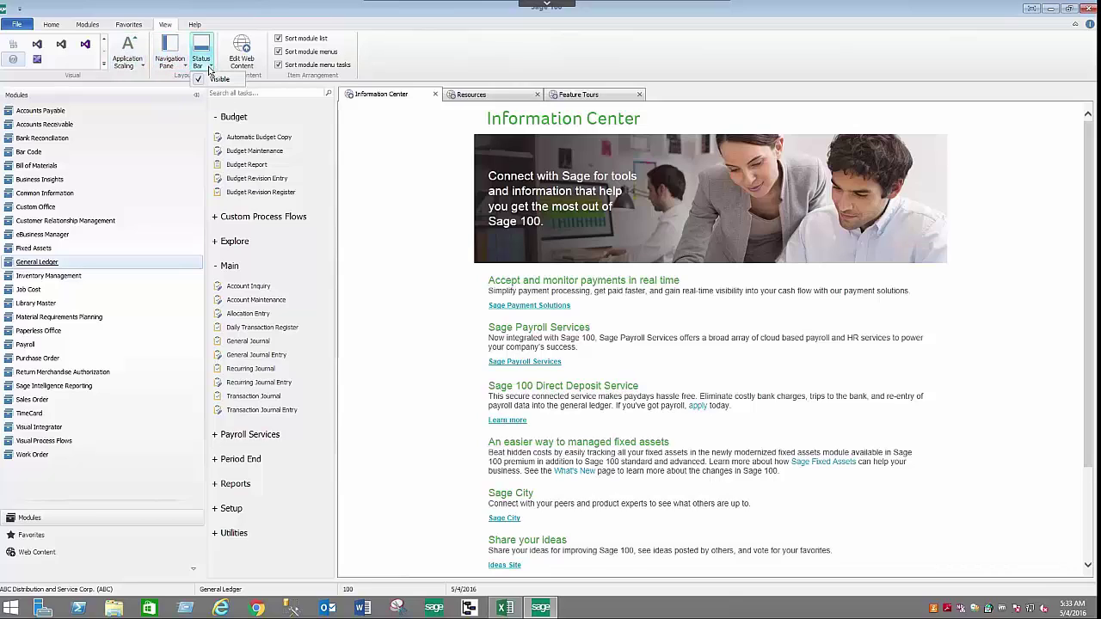
pyautogui.click(217, 79)
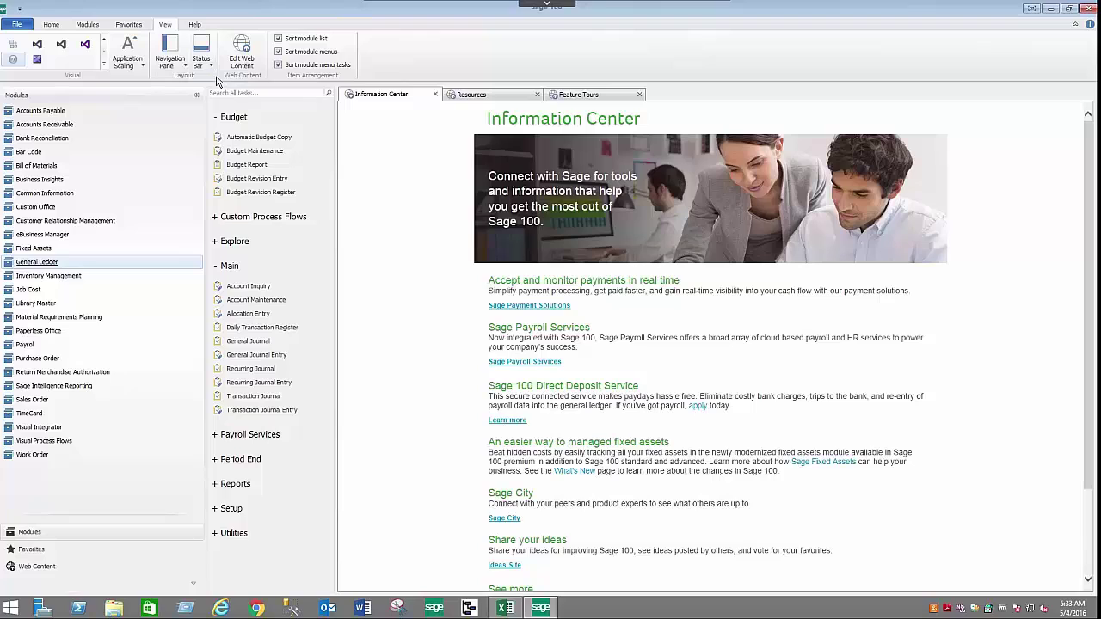
pyautogui.click(209, 65)
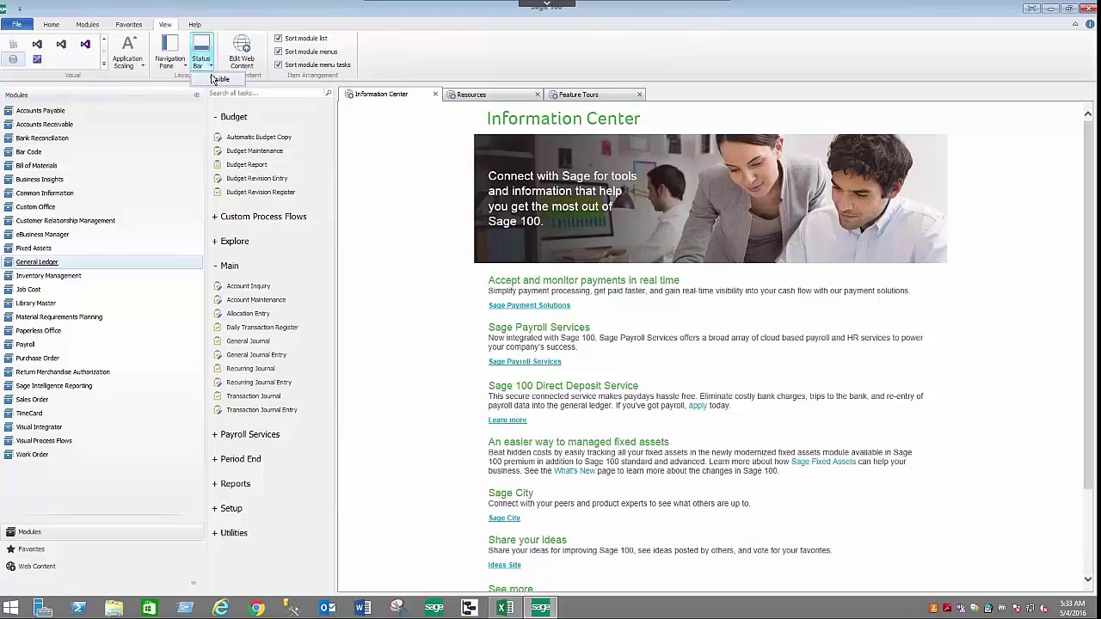
pyautogui.click(217, 79)
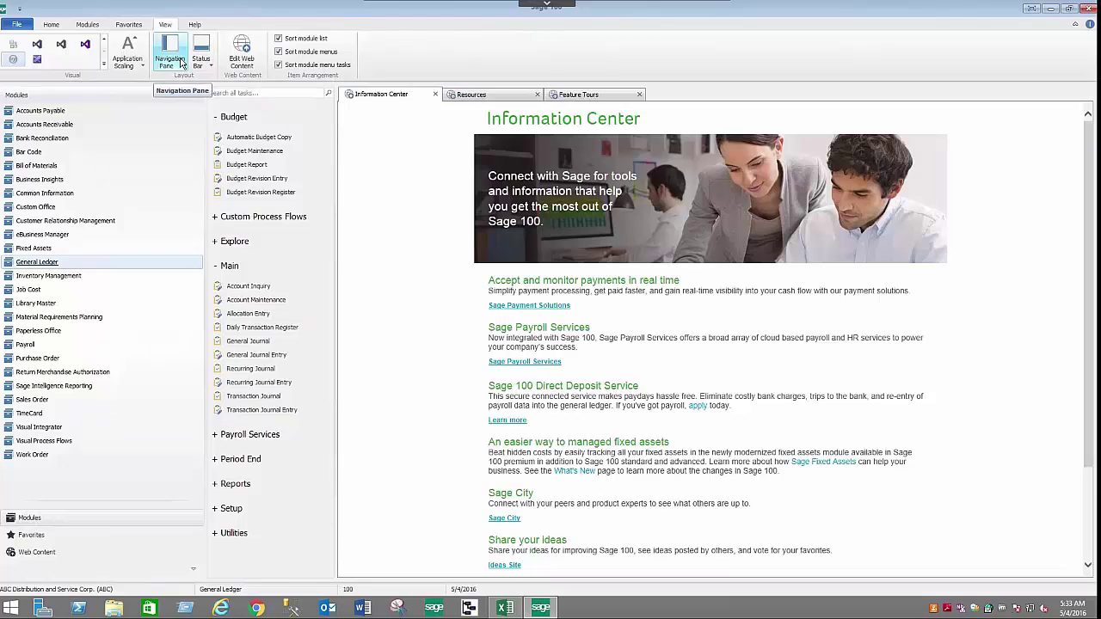
pyautogui.click(181, 63)
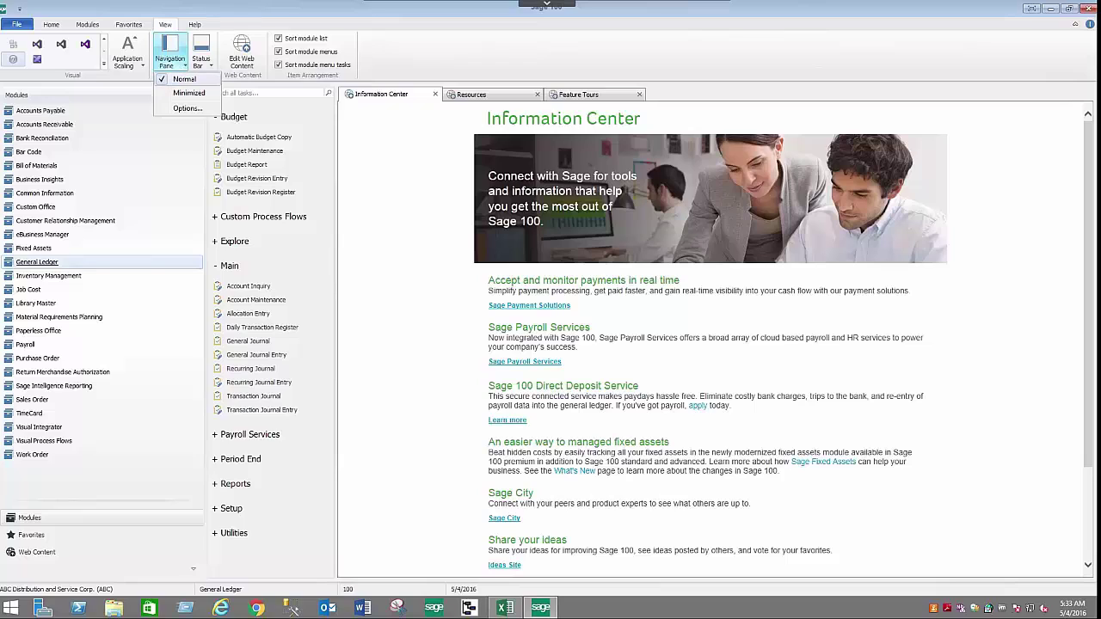
pyautogui.click(191, 92)
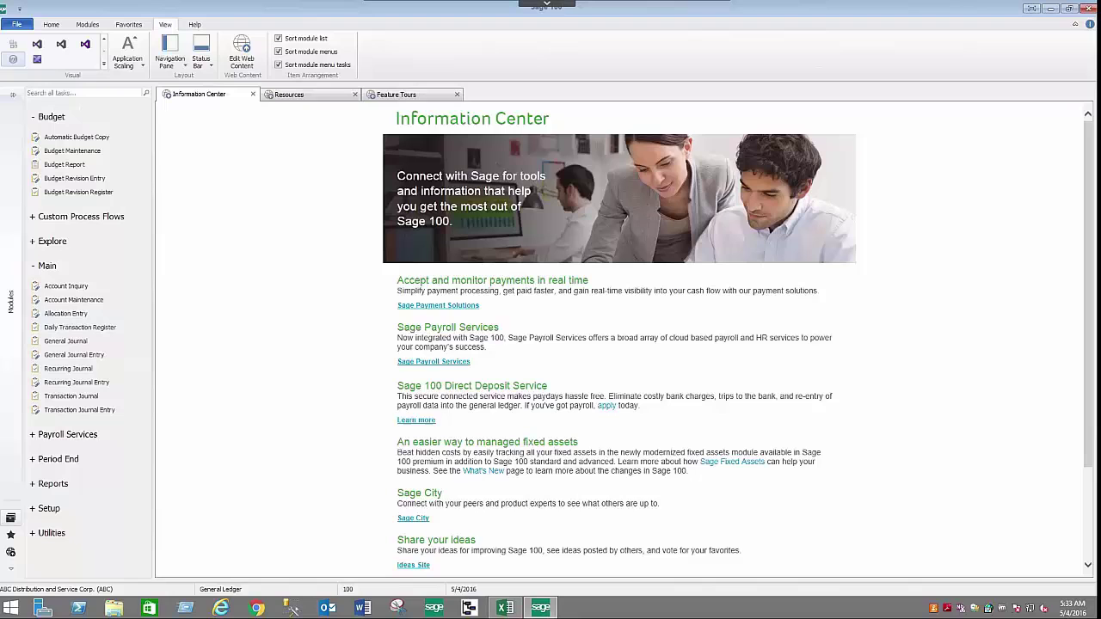
pyautogui.click(12, 95)
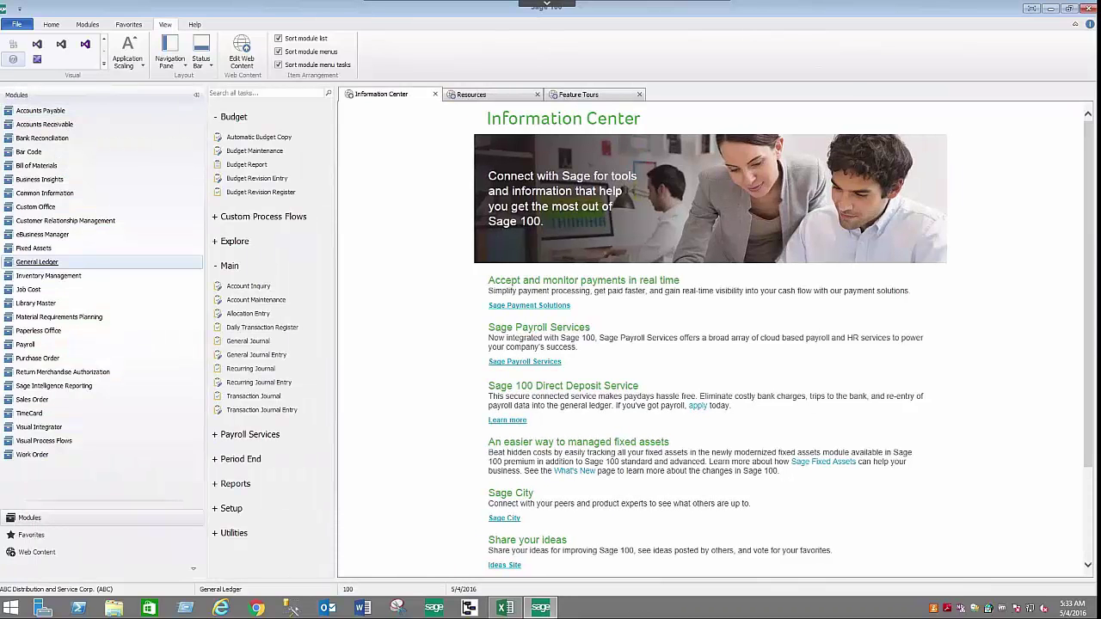
pyautogui.click(197, 99)
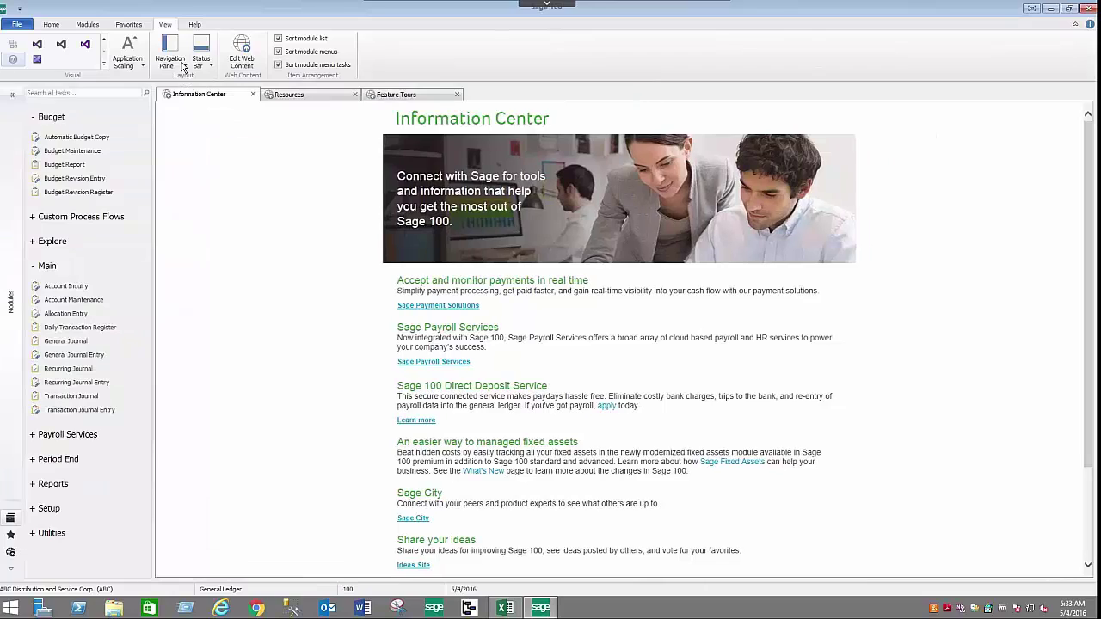
pyautogui.click(184, 67)
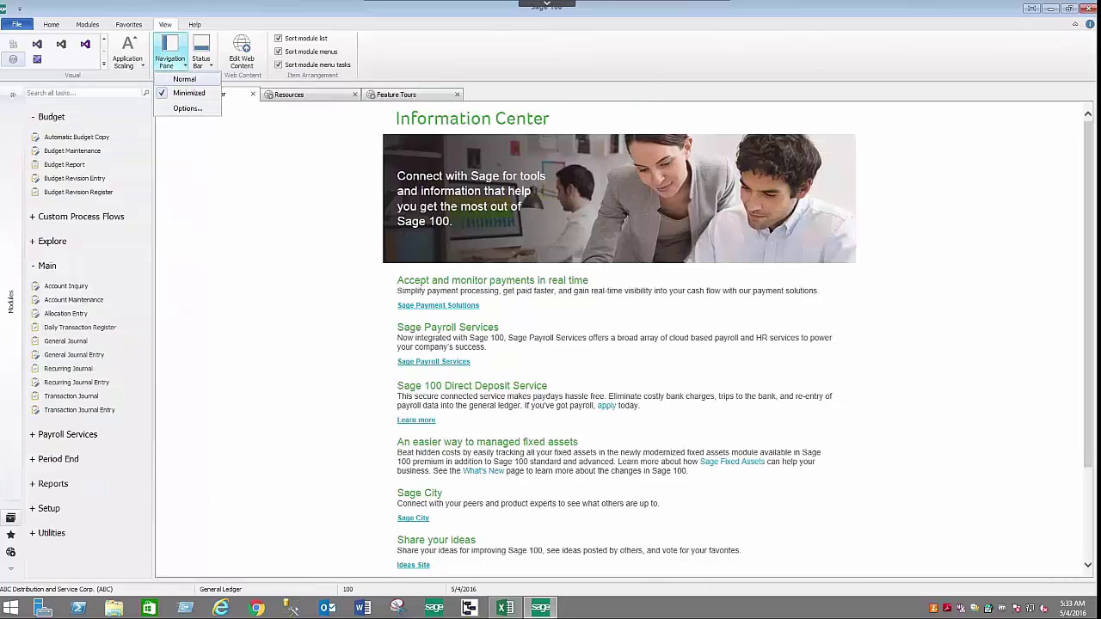
pyautogui.click(191, 82)
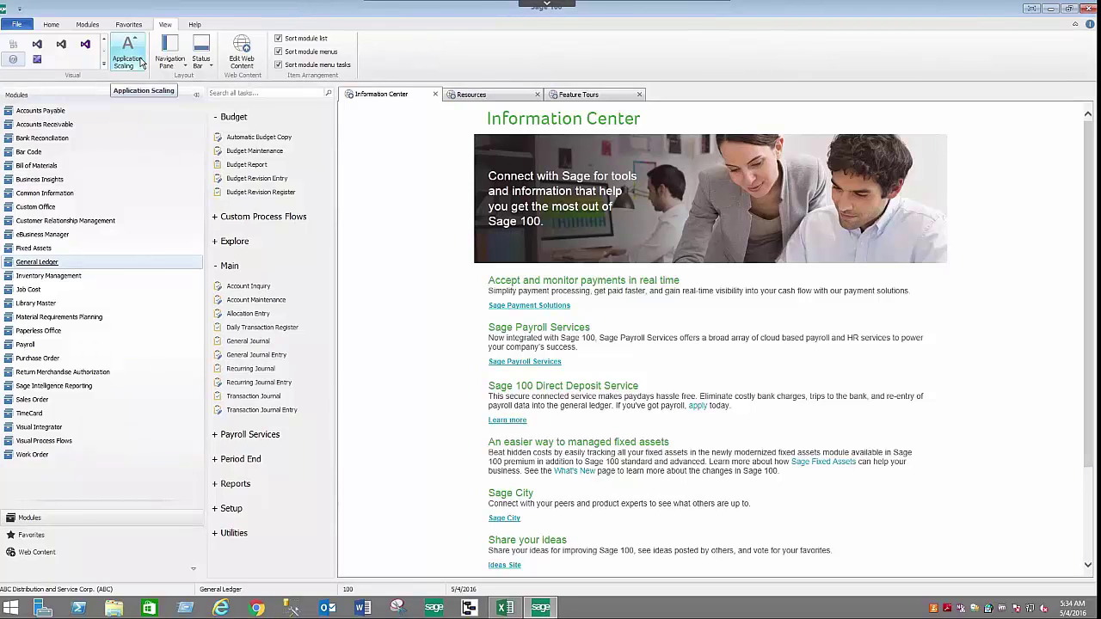
# Step: Set Application Scaling to Medium and confirm the choice
pyautogui.click(143, 69)
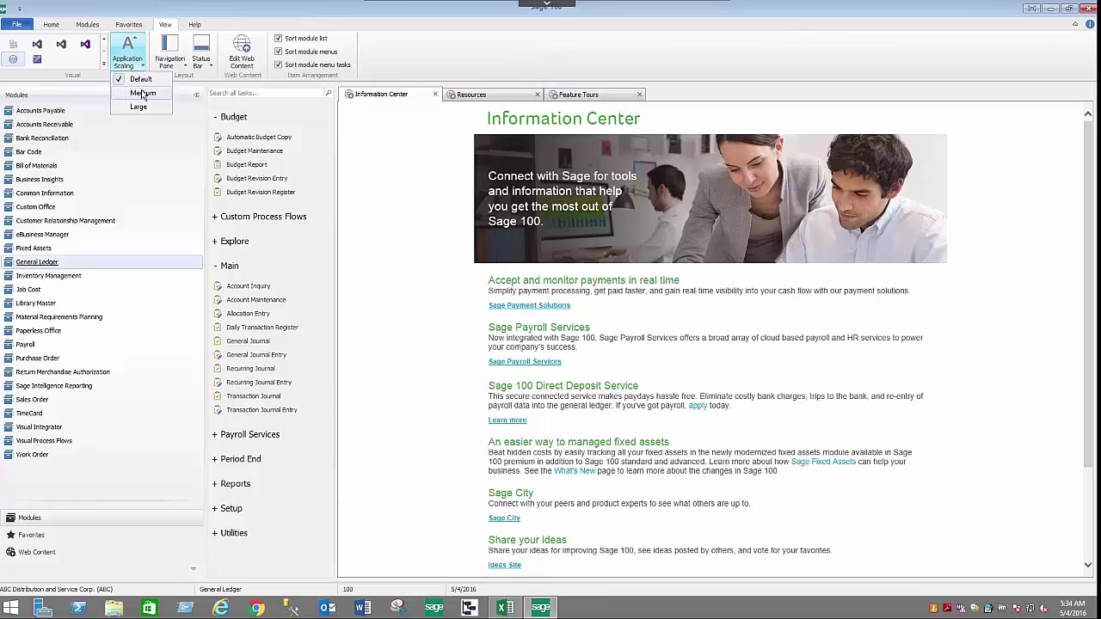
pyautogui.click(144, 93)
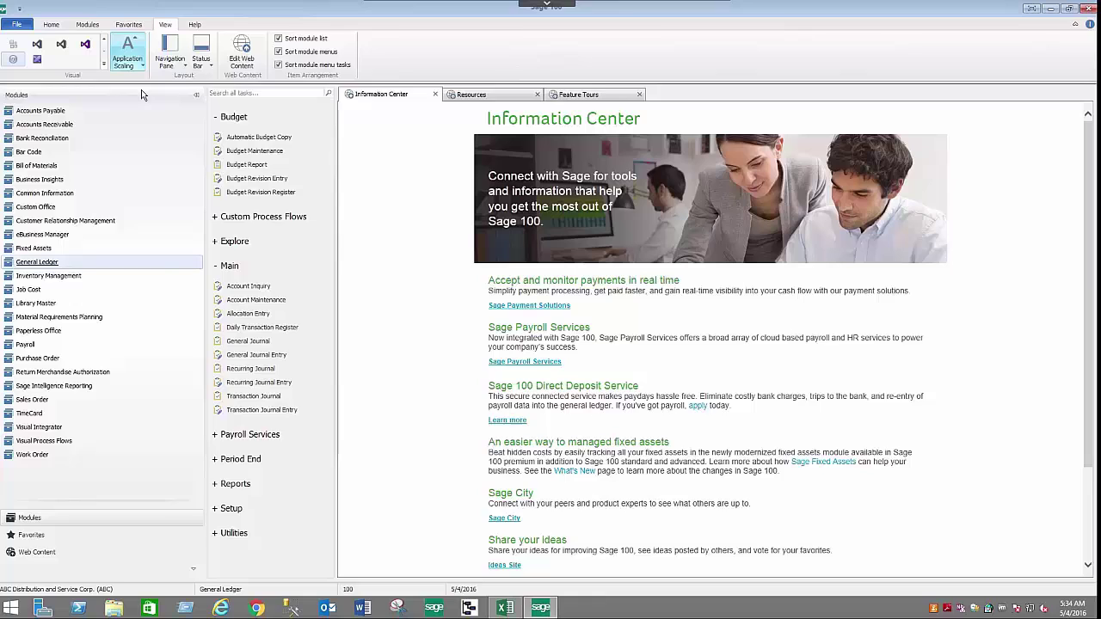
pyautogui.click(147, 71)
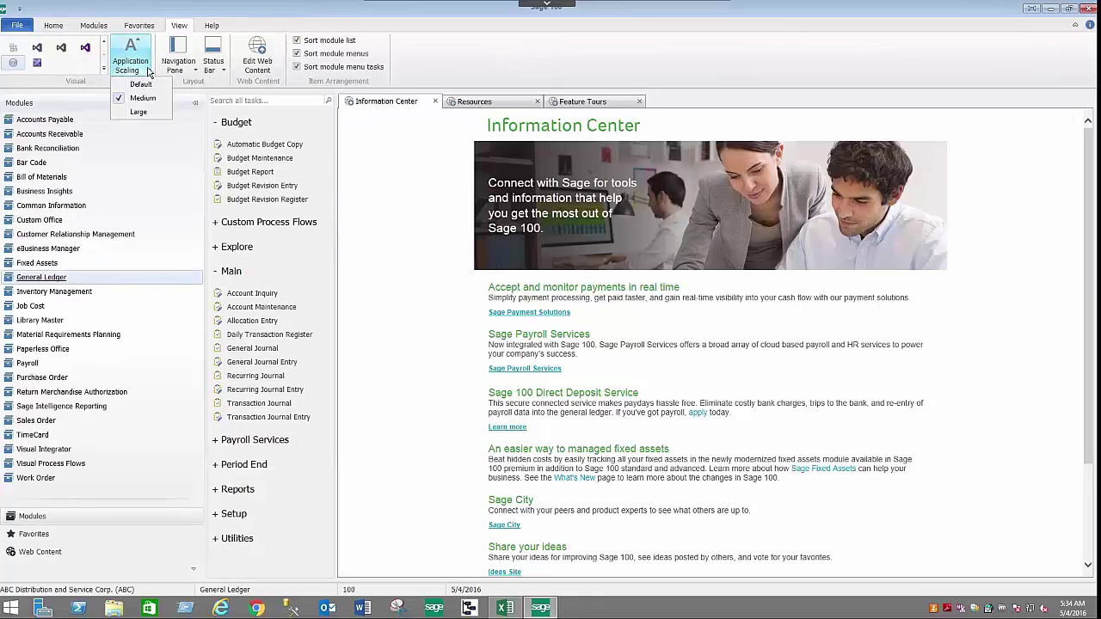
pyautogui.click(148, 117)
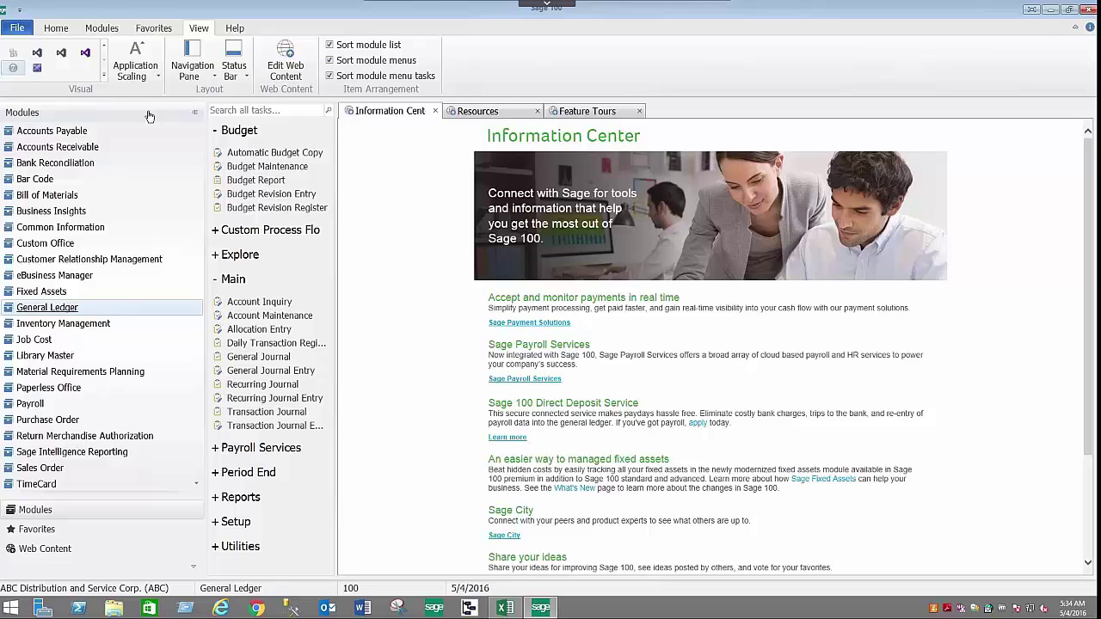
# Step: Try the dark blue visual theme, then settle on Office 2010 Silver
pyautogui.moveTo(37, 61)
pyautogui.click(37, 73)
pyautogui.click(37, 73)
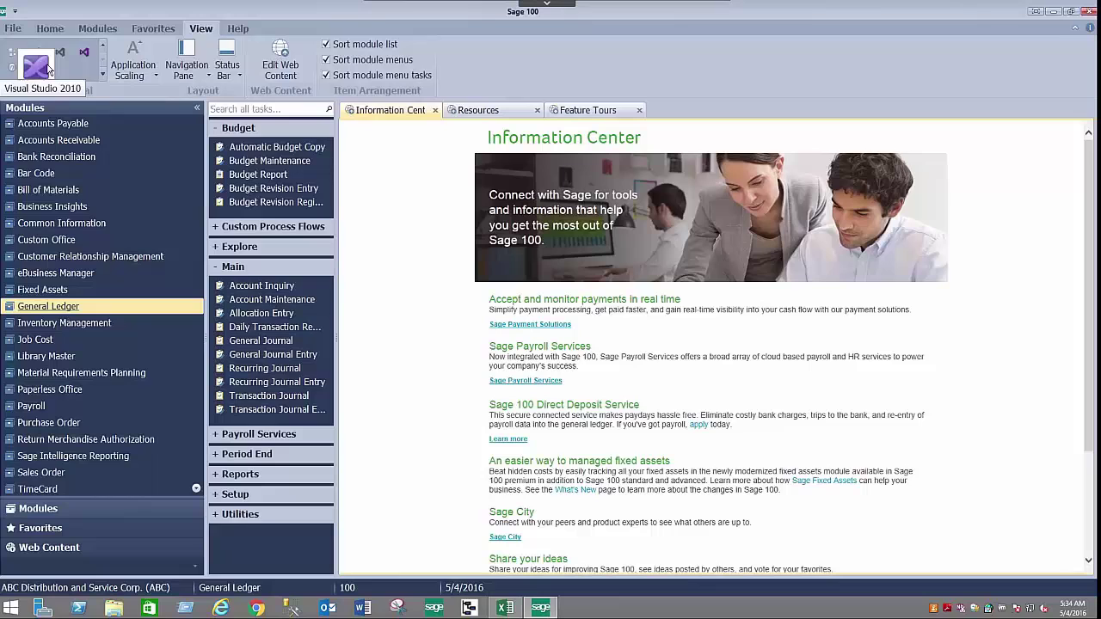
pyautogui.click(62, 53)
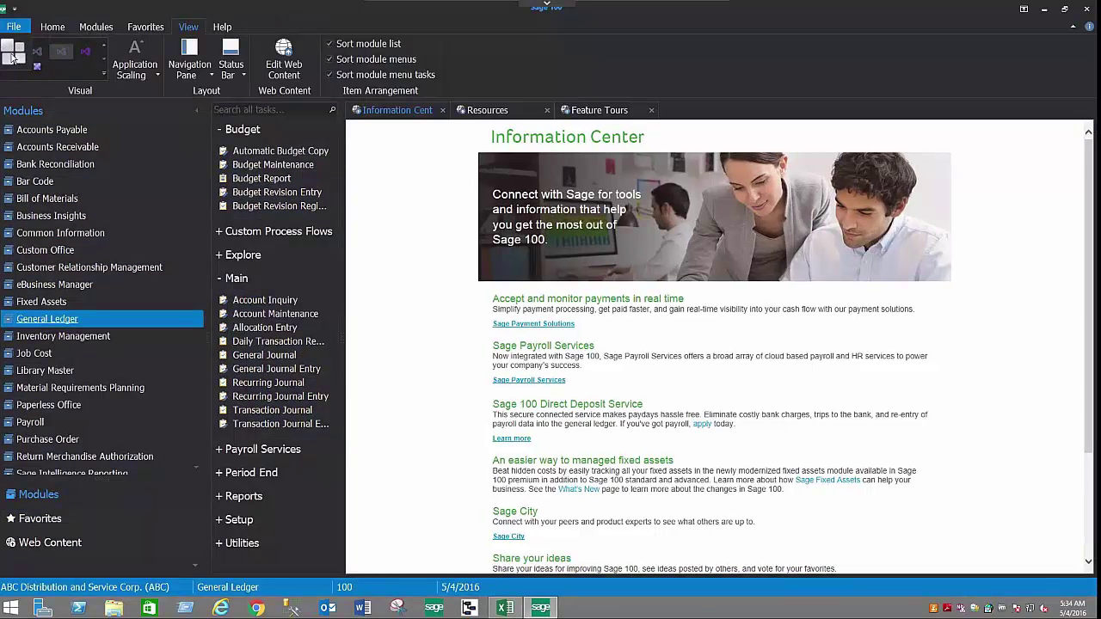
pyautogui.click(13, 54)
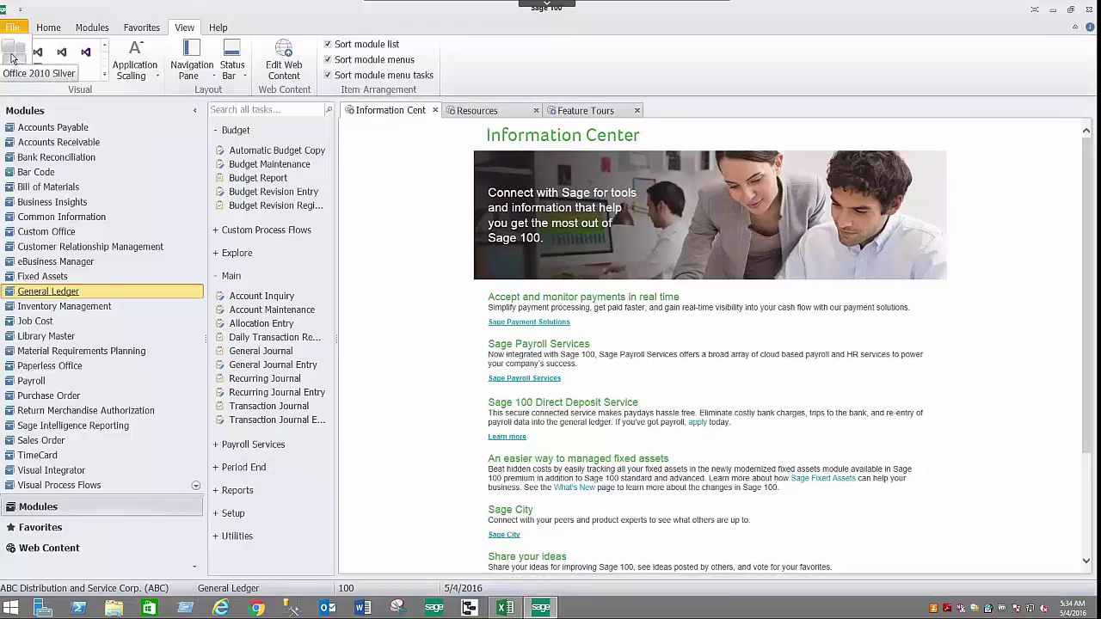